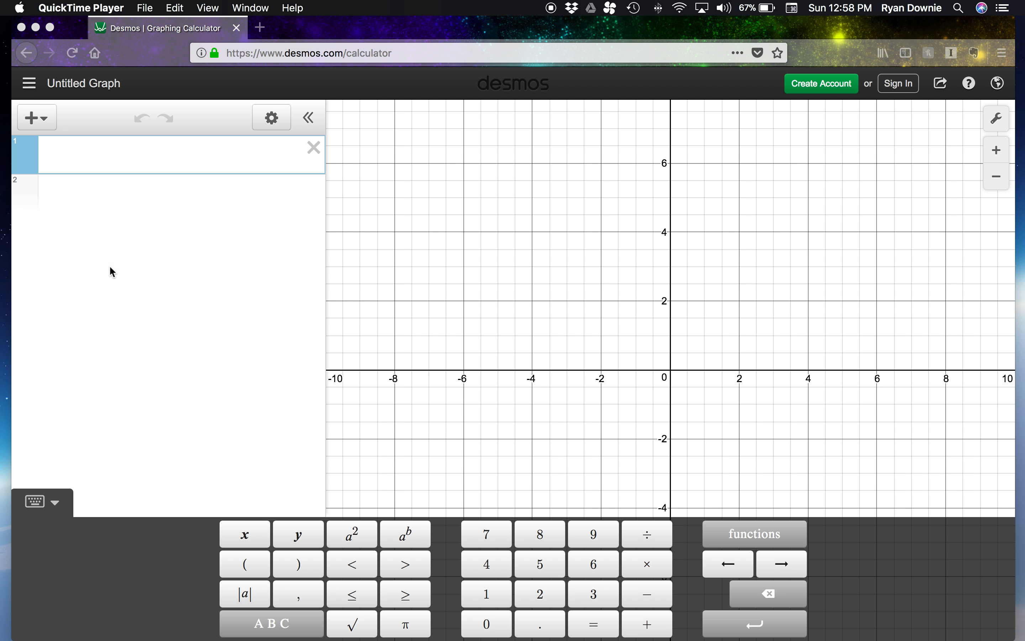
- Graph the linear function f(x) = 2x - 1 as the first expression
{"action": "left_click", "coordinate": [155, 151]}
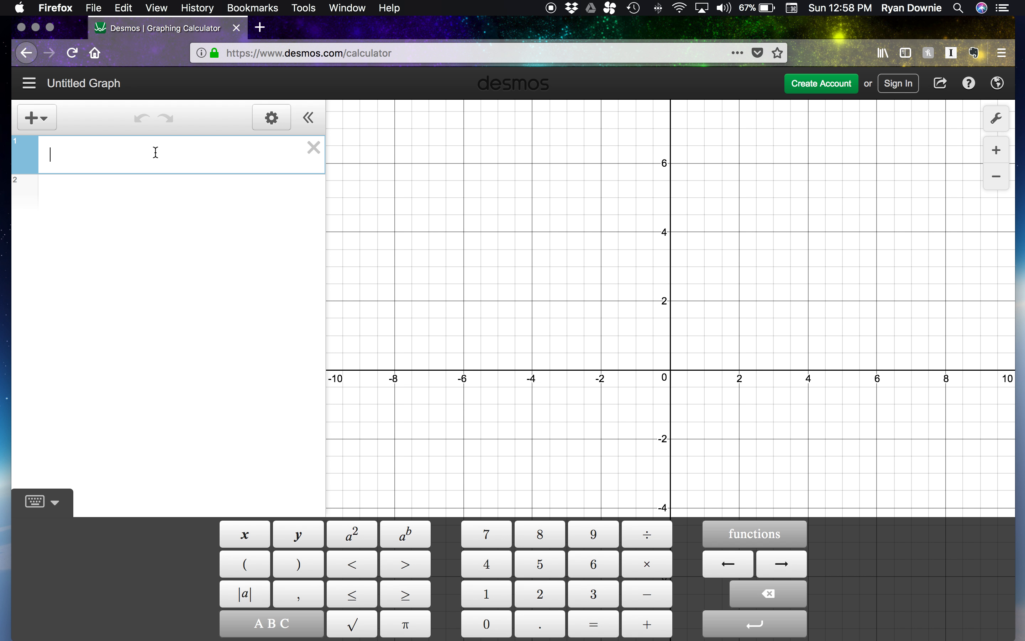
{"action": "type", "text": "f(x)="}
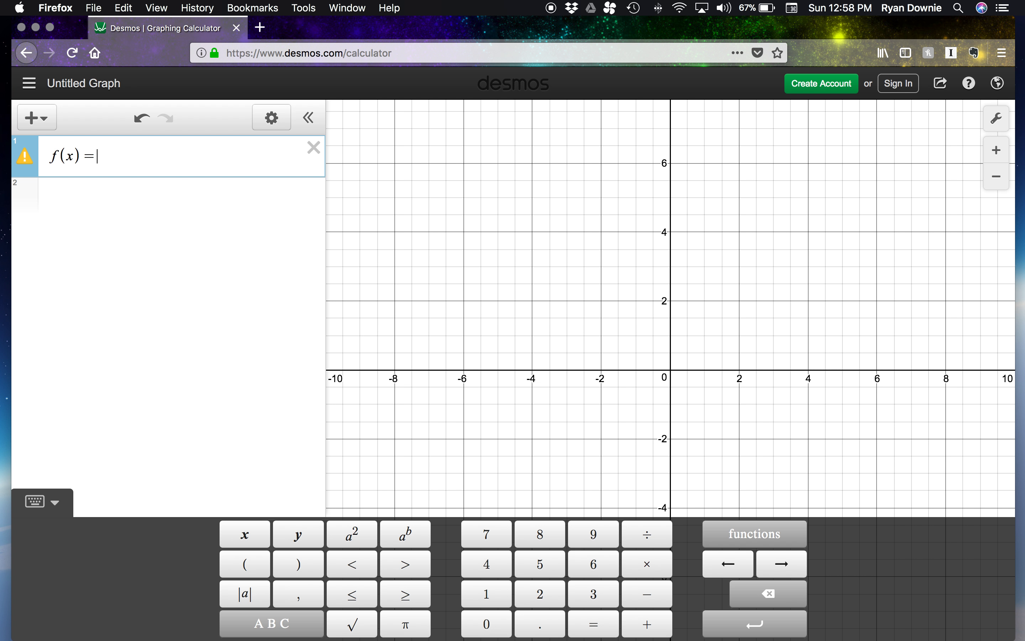
{"action": "type", "text": "2x-1"}
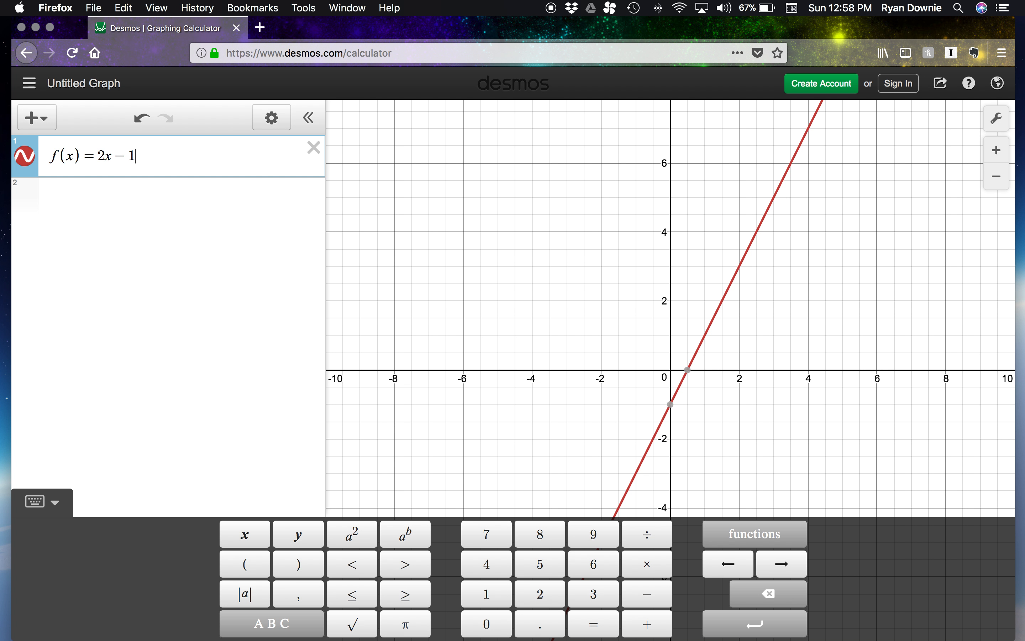
{"action": "key", "text": "Return"}
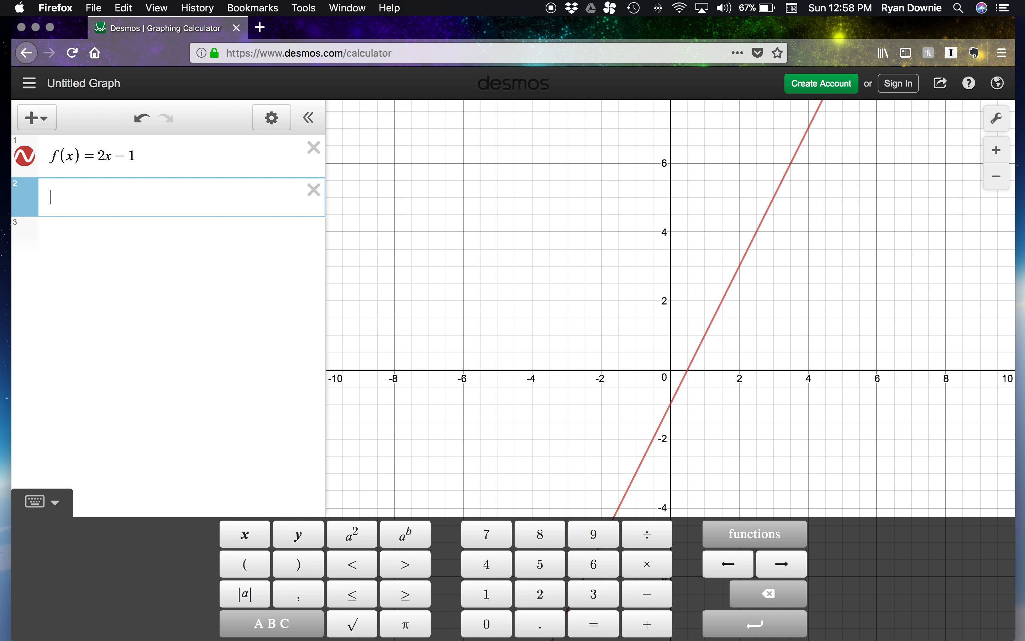
- Graph a second function g(x) = x + 3 and bring its intersection with f(x) into clear view
{"action": "type", "text": "g(x)"}
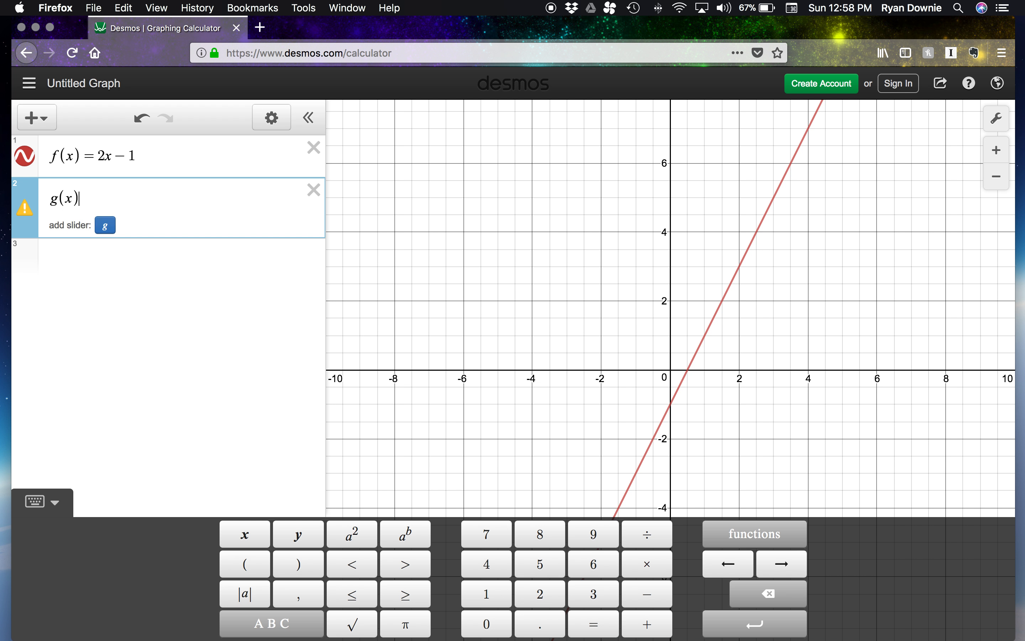
{"action": "type", "text": "="}
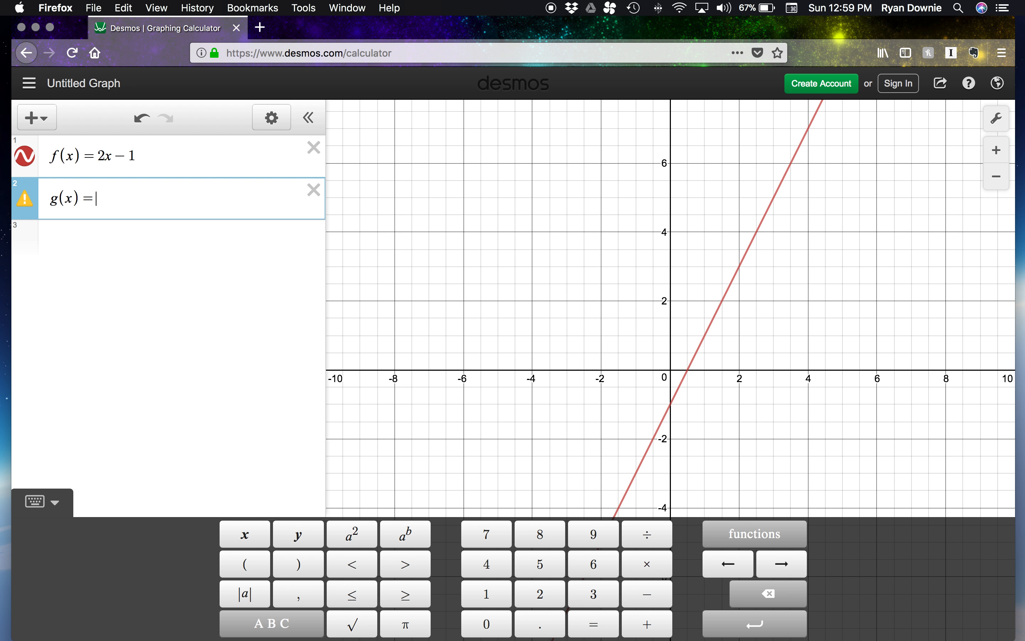
{"action": "type", "text": "x+3"}
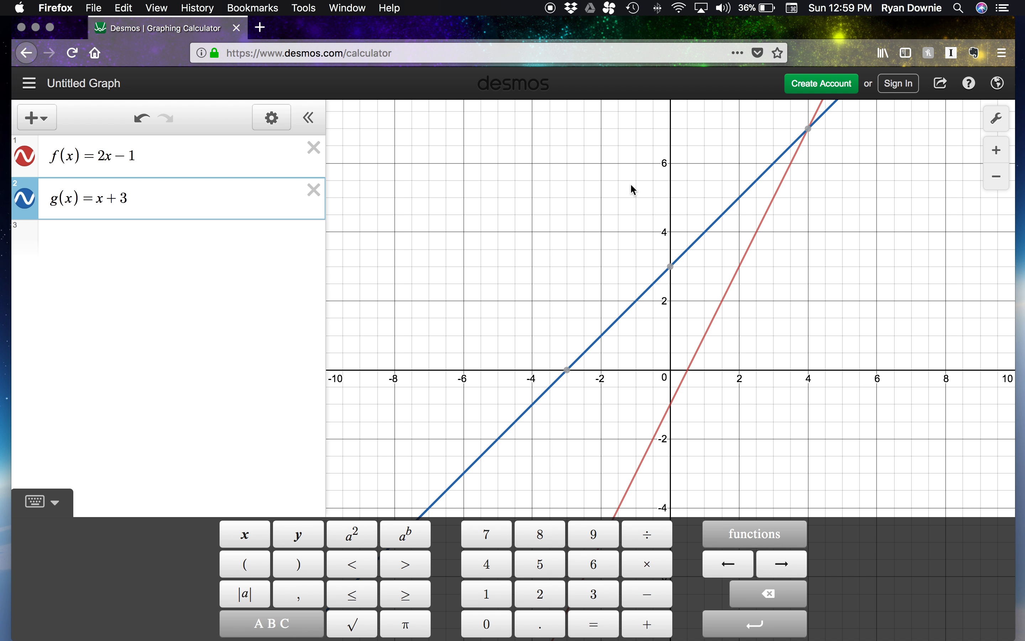
{"action": "left_click", "coordinate": [847, 269]}
{"action": "left_click_drag", "start_coordinate": [853, 241], "coordinate": [737, 443]}
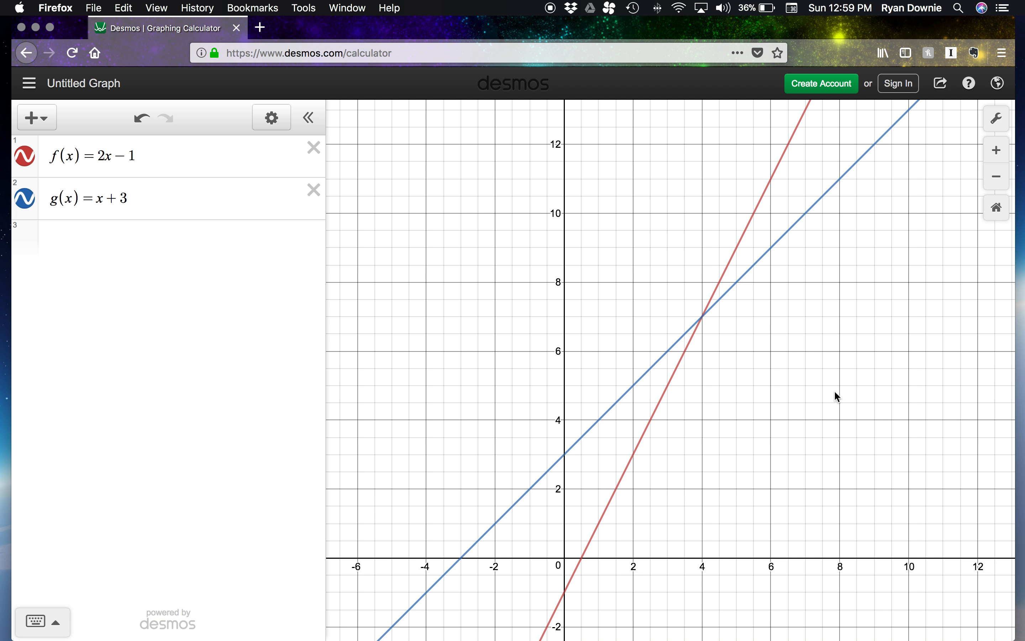
- Add a third function h(x) = f(x) + g(x) that graphs the sum of the two lines
{"action": "left_click", "coordinate": [167, 245]}
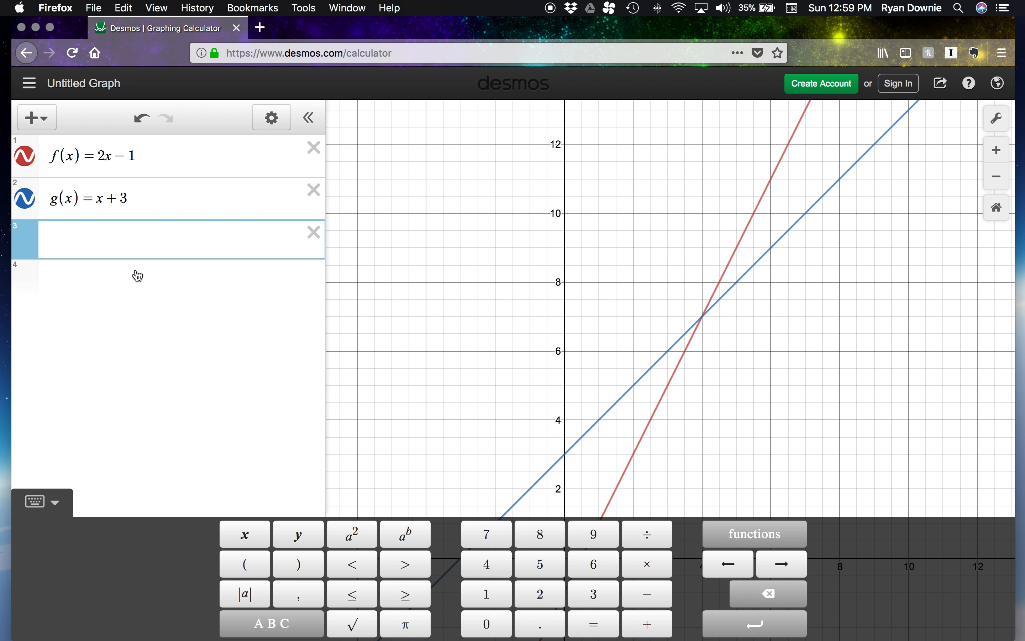
{"action": "type", "text": "h(x)"}
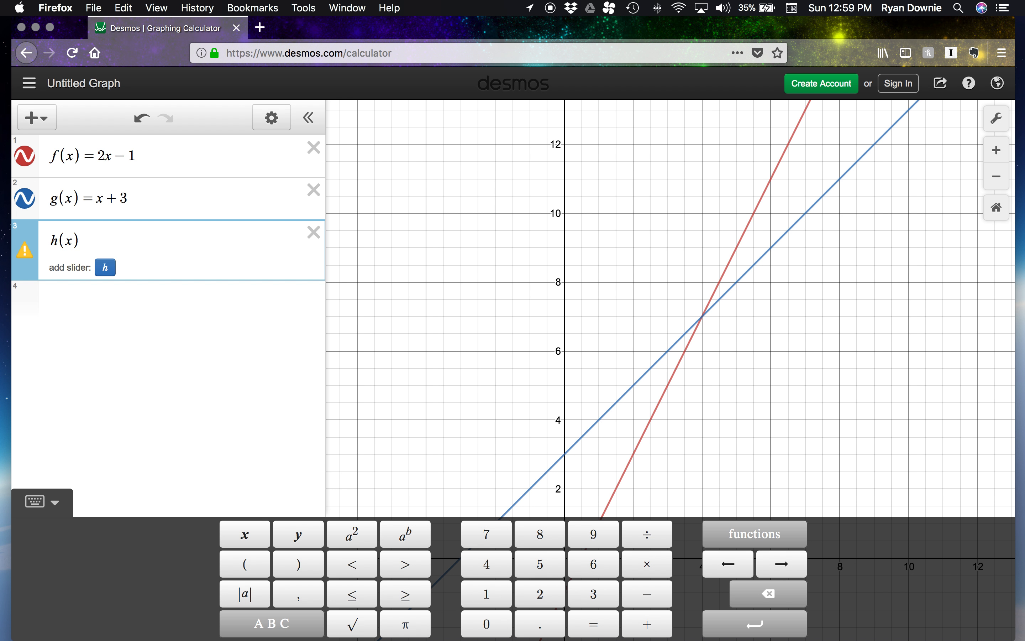
{"action": "type", "text": "="}
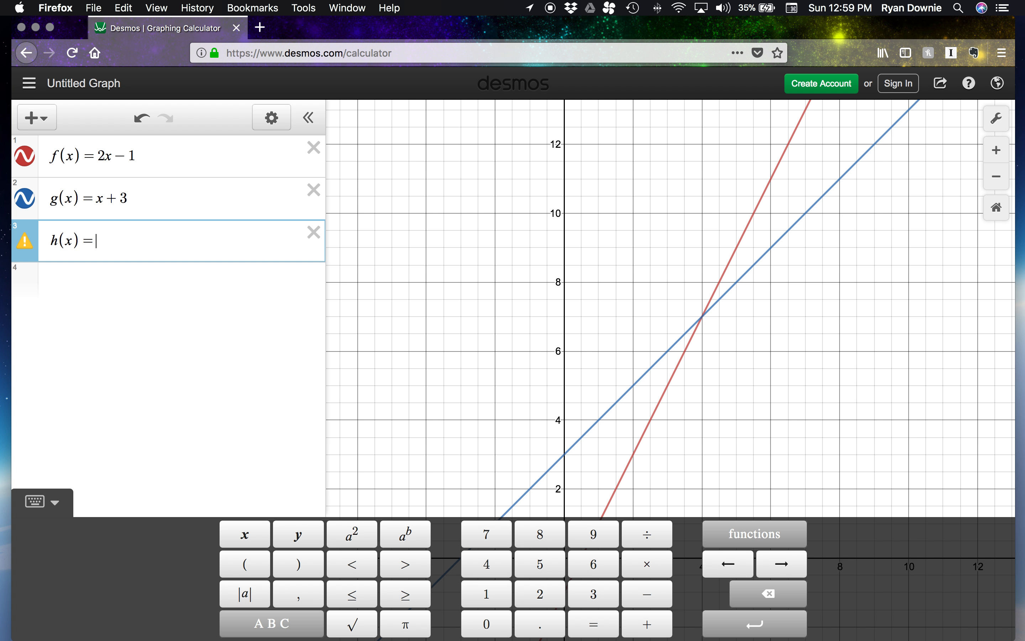
{"action": "type", "text": "f(x)"}
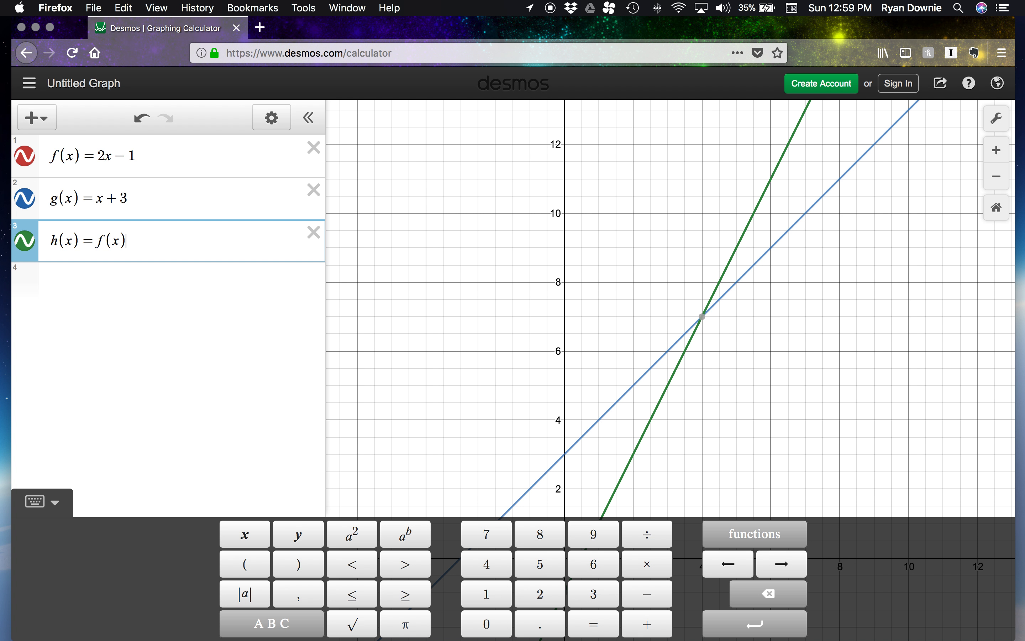
{"action": "type", "text": "+g(x)"}
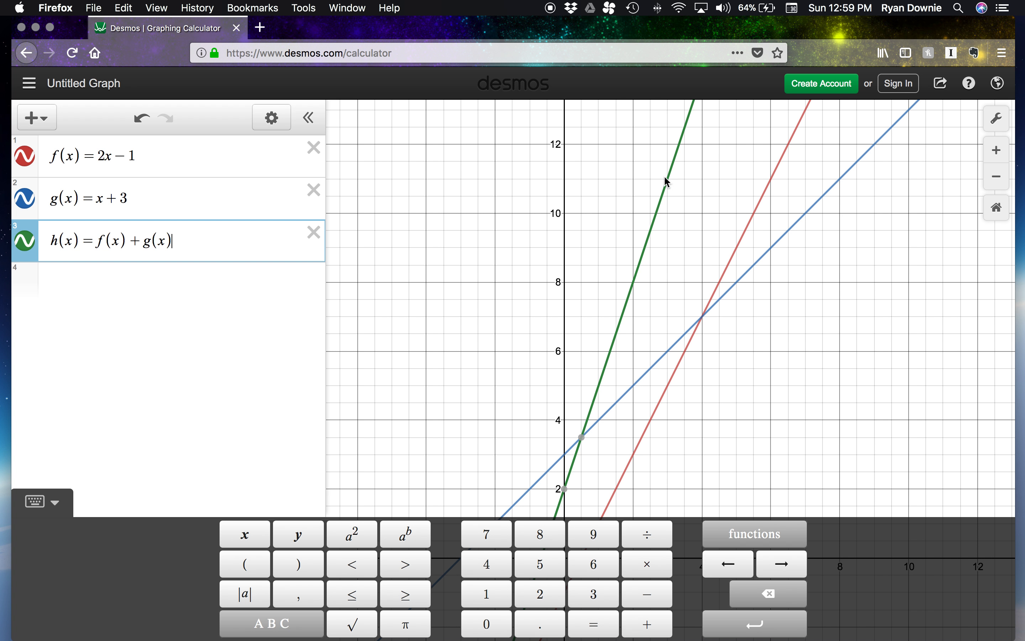
{"action": "left_click", "coordinate": [669, 245]}
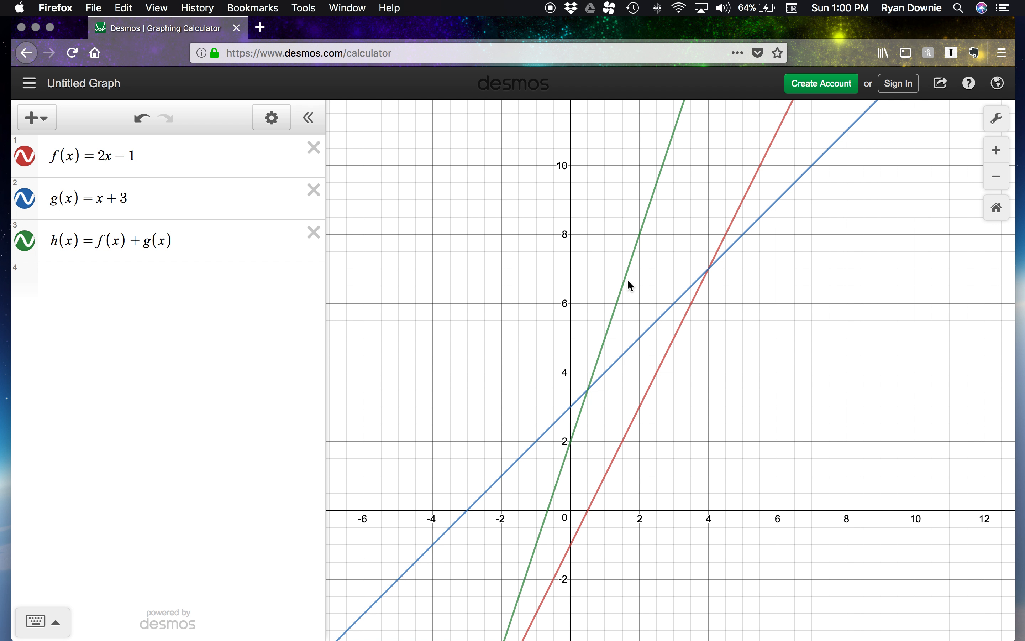
- Change h(x) from the sum to the product f(x)g(x) and show the whole curve
{"action": "left_click", "coordinate": [145, 241]}
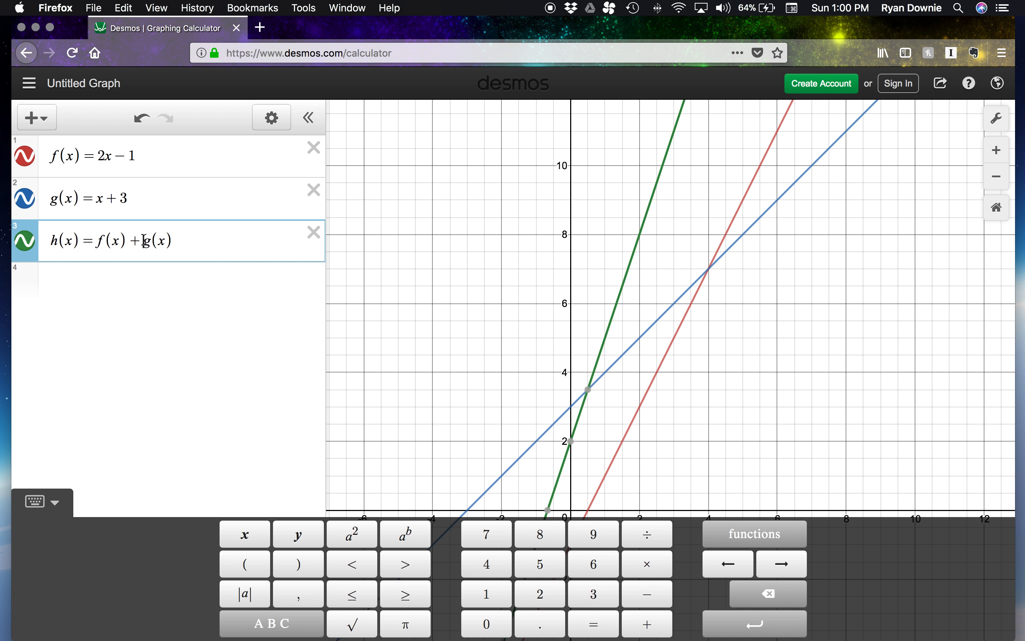
{"action": "key", "text": "BackSpace"}
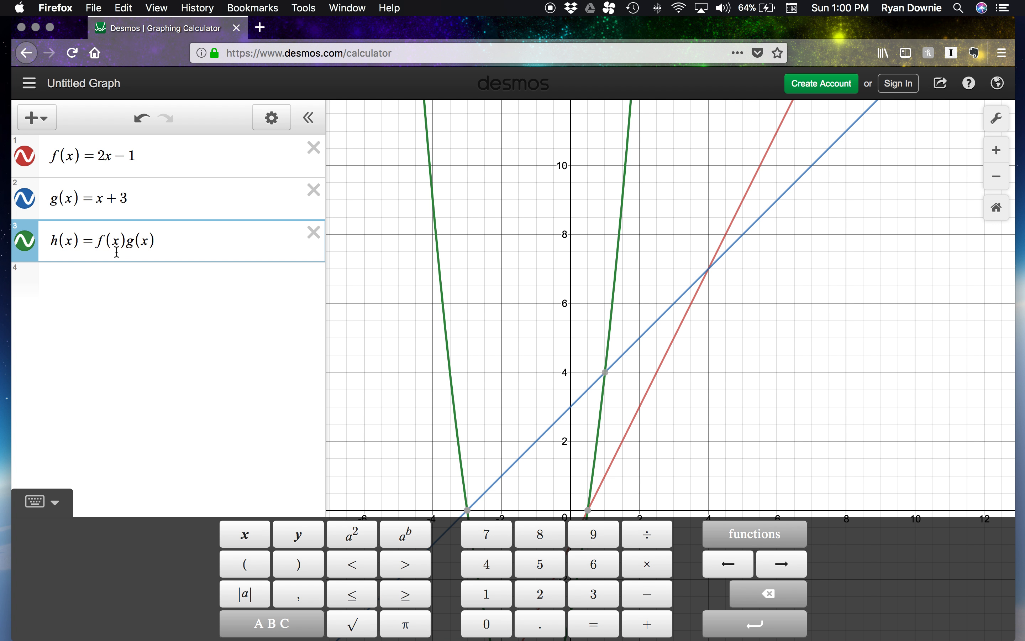
{"action": "left_click", "coordinate": [127, 245]}
{"action": "left_click", "coordinate": [700, 380]}
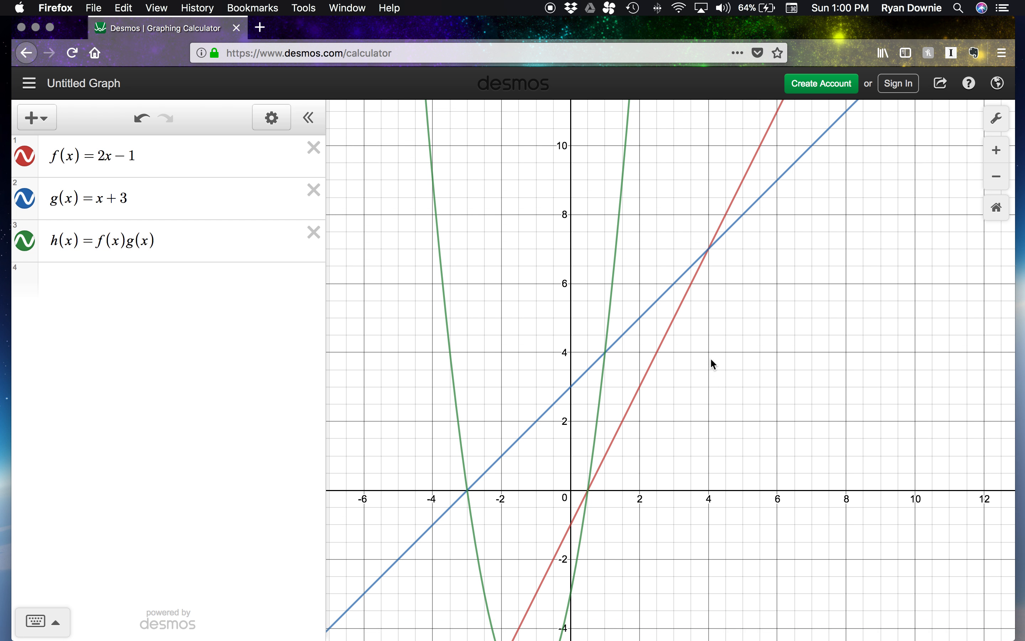
{"action": "left_click_drag", "start_coordinate": [710, 359], "coordinate": [717, 229]}
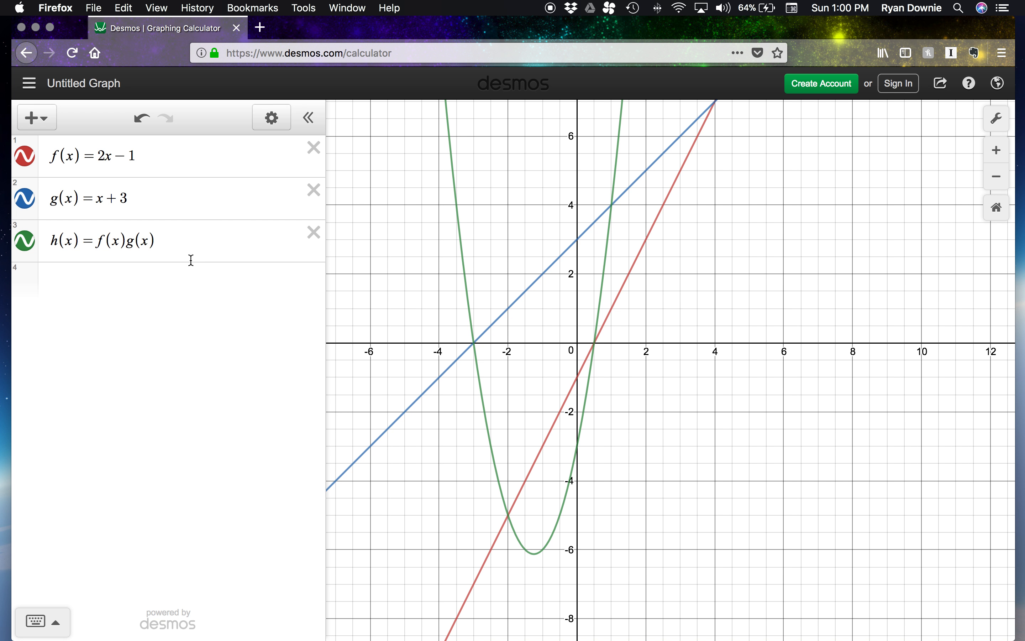
- Change h(x) to the quotient f(x)/g(x) and show both branches of its graph
{"action": "left_click", "coordinate": [156, 240]}
{"action": "key", "text": "BackSpace"}
{"action": "key", "text": "BackSpace"}
{"action": "key", "text": "BackSpace"}
{"action": "key", "text": "BackSpace"}
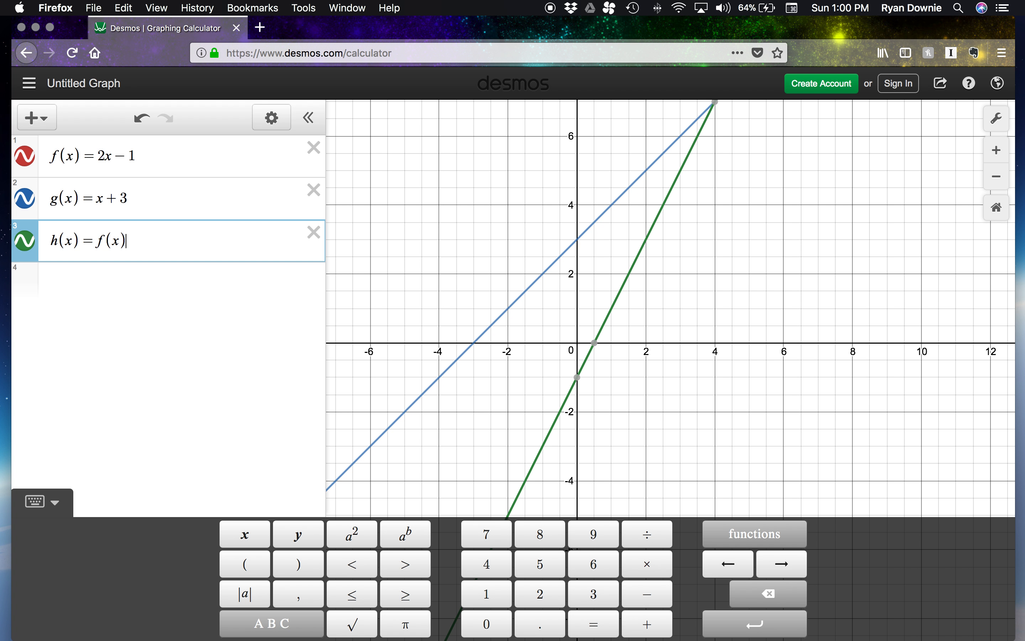
{"action": "type", "text": "/"}
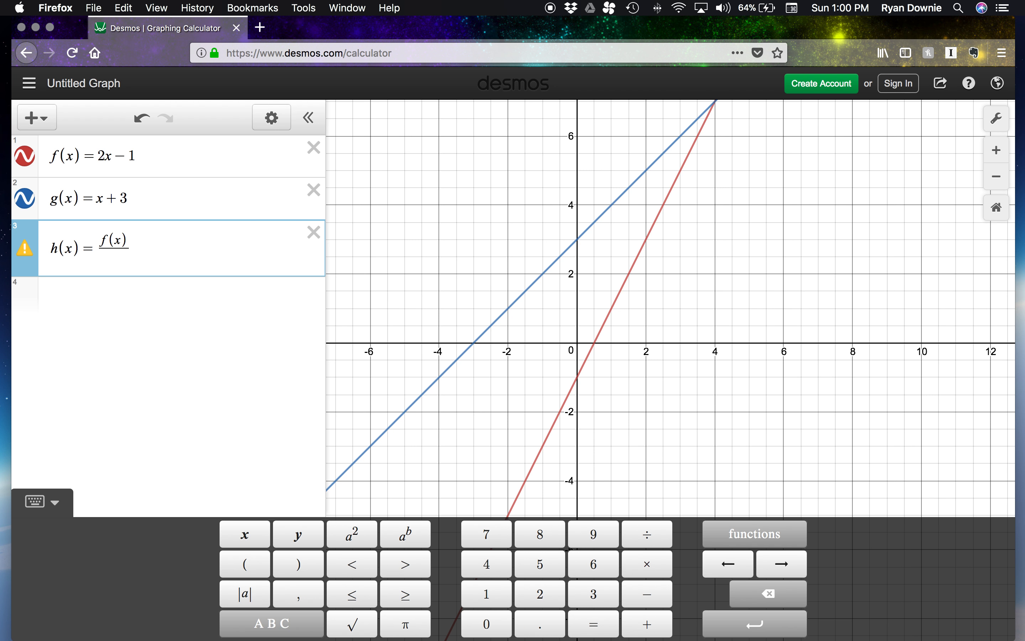
{"action": "type", "text": "g(x)"}
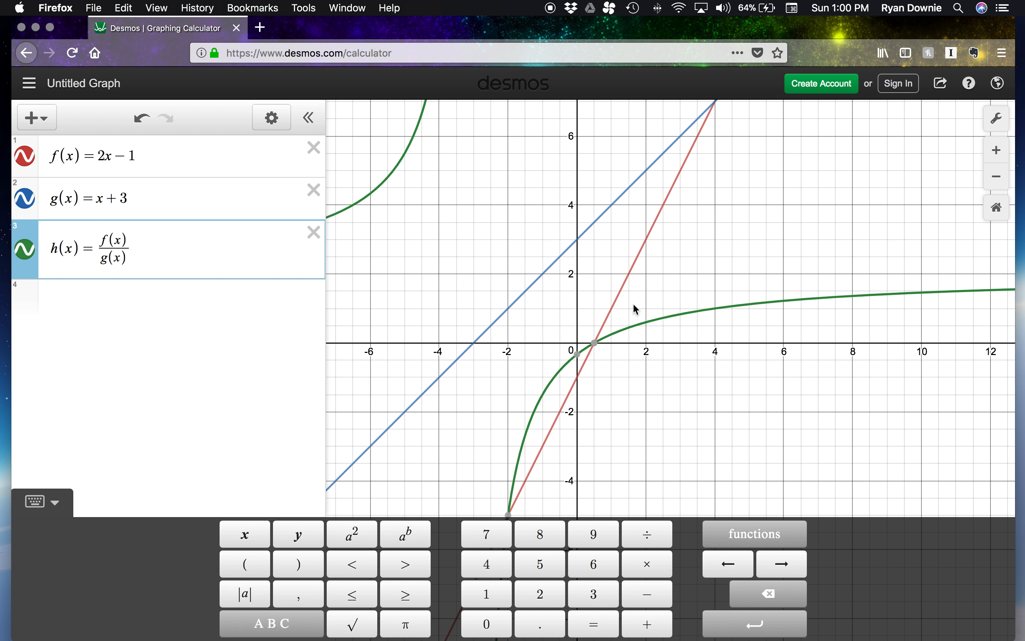
{"action": "scroll", "coordinate": [668, 319], "scroll_direction": "down", "scroll_amount": 3}
{"action": "scroll", "coordinate": [666, 316], "scroll_direction": "down", "scroll_amount": 2}
{"action": "left_click_drag", "start_coordinate": [712, 376], "coordinate": [742, 426]}
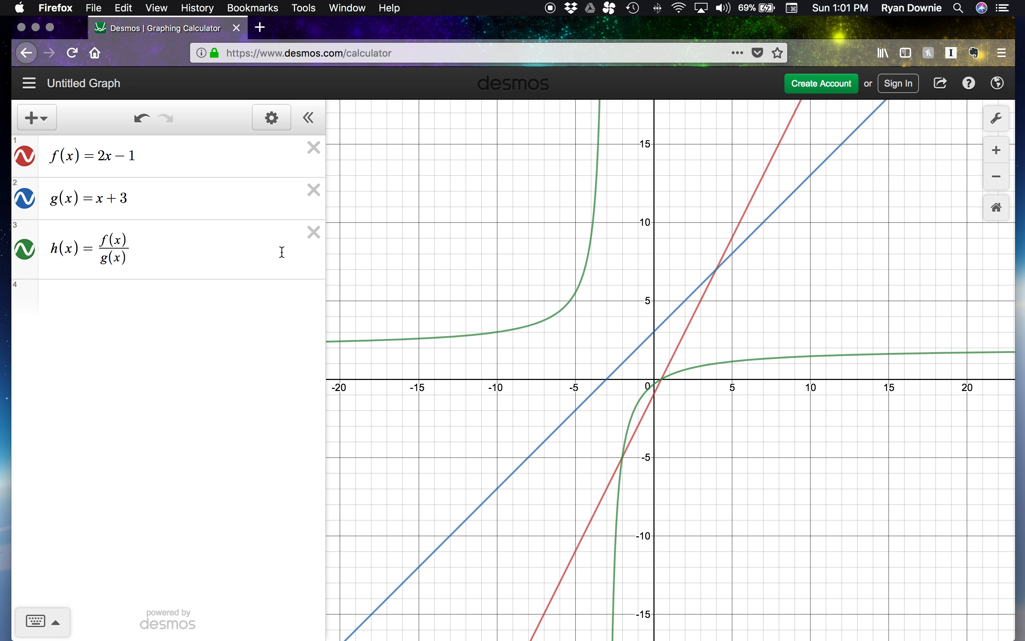
- Delete the h(x) and g(x) expressions, keeping only f(x)
{"action": "left_click", "coordinate": [315, 233]}
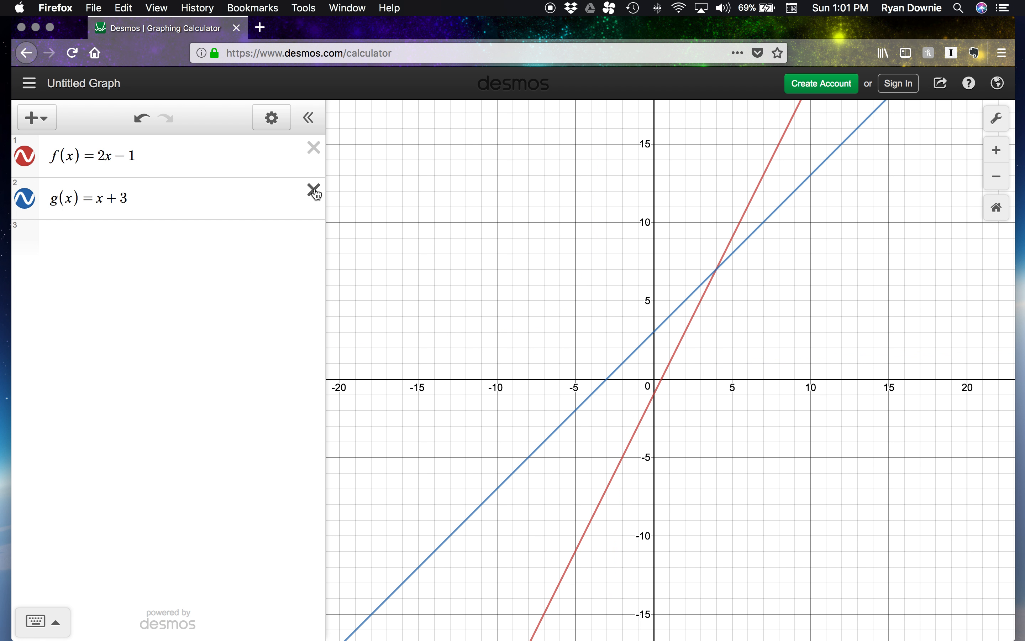
{"action": "left_click", "coordinate": [314, 191]}
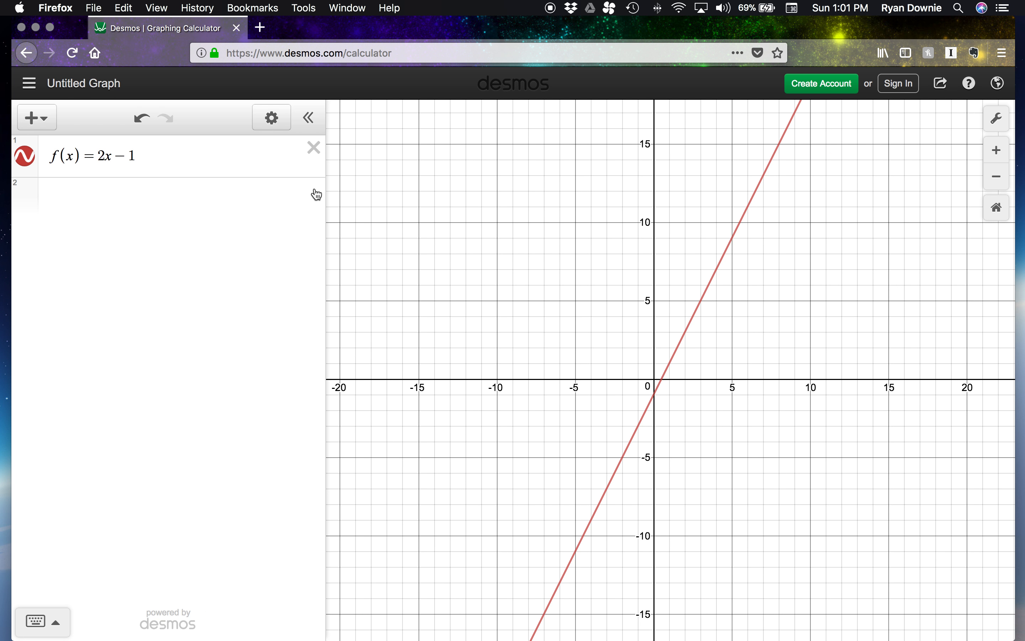
- Restrict the domain of f(x) = 2x - 1 to {-5 ≤ x ≤ 5} and show the whole segment
{"action": "left_click", "coordinate": [152, 156]}
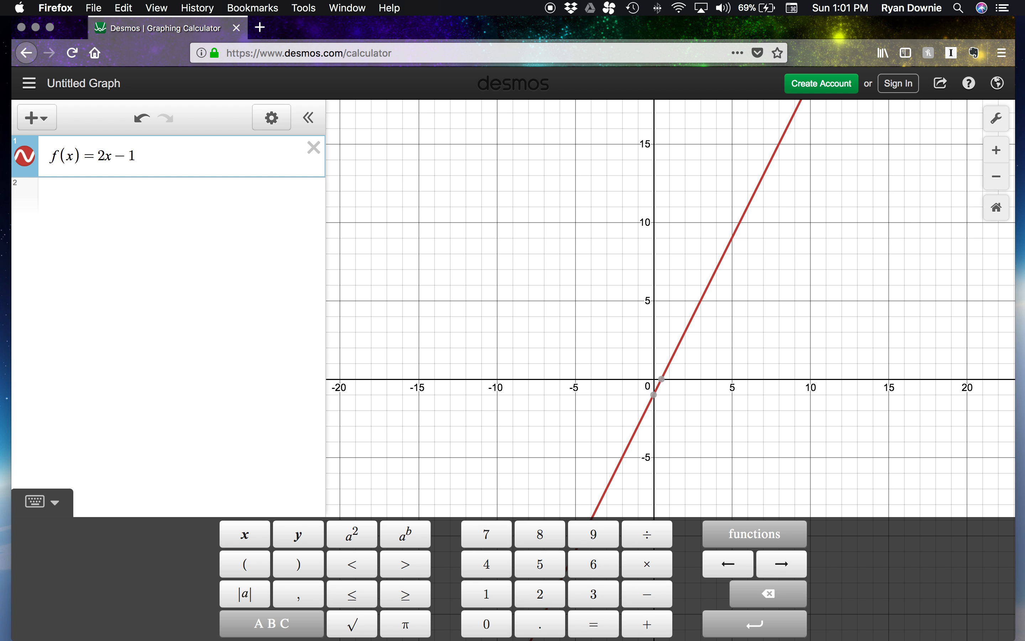
{"action": "type", "text": "{"}
{"action": "type", "text": "-5"}
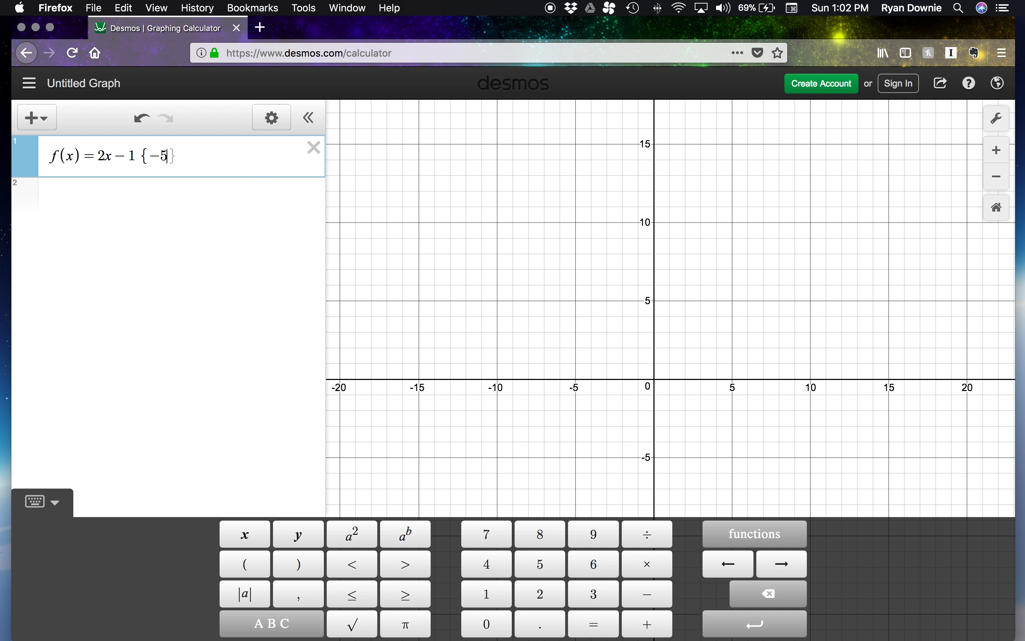
{"action": "left_click", "coordinate": [352, 593]}
{"action": "type", "text": "x"}
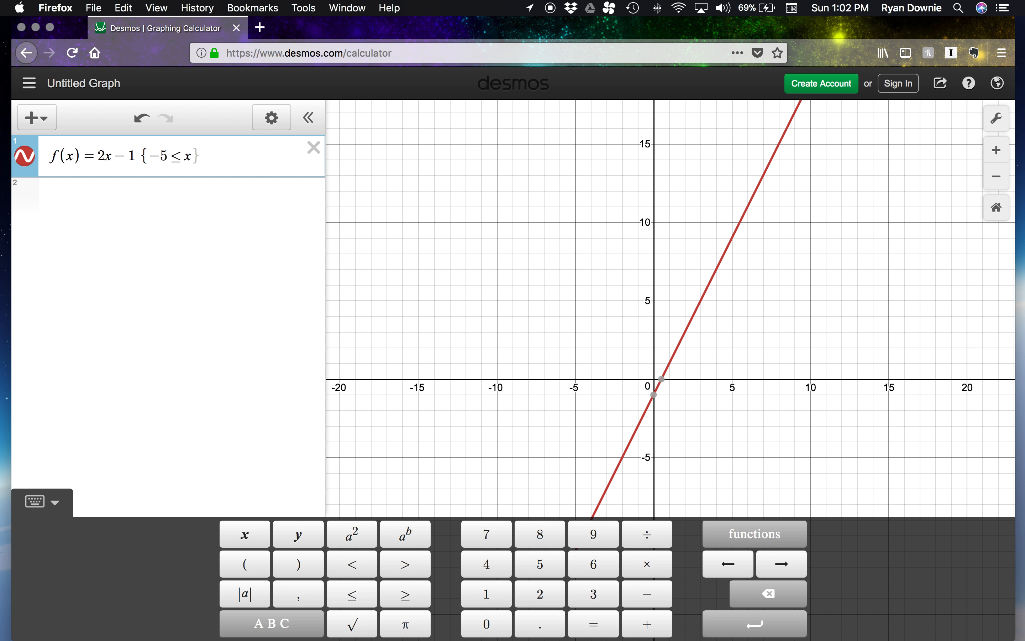
{"action": "left_click", "coordinate": [358, 600]}
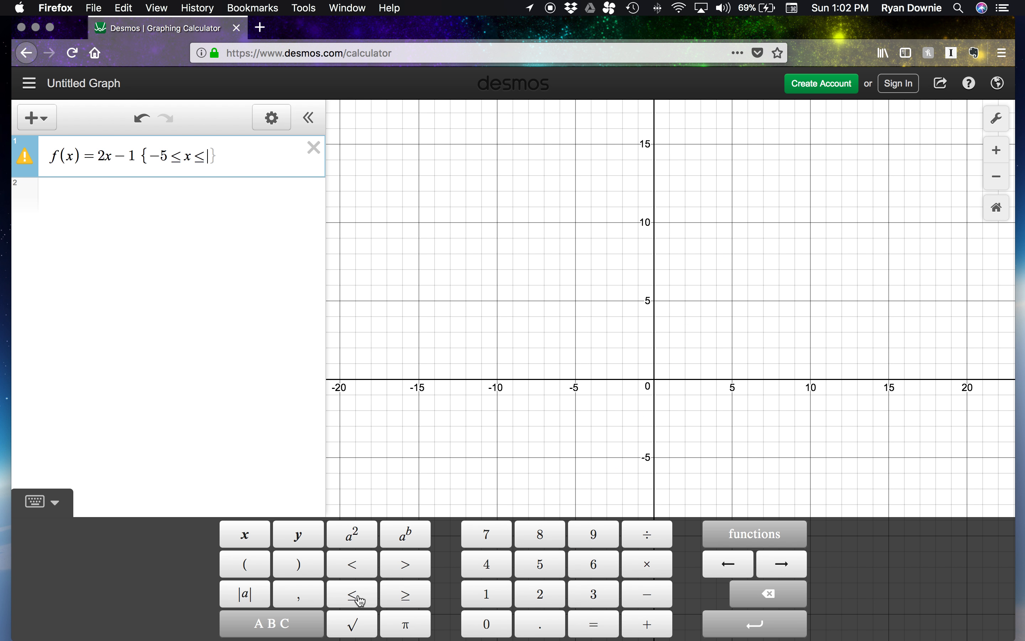
{"action": "type", "text": "5"}
{"action": "key", "text": "Right"}
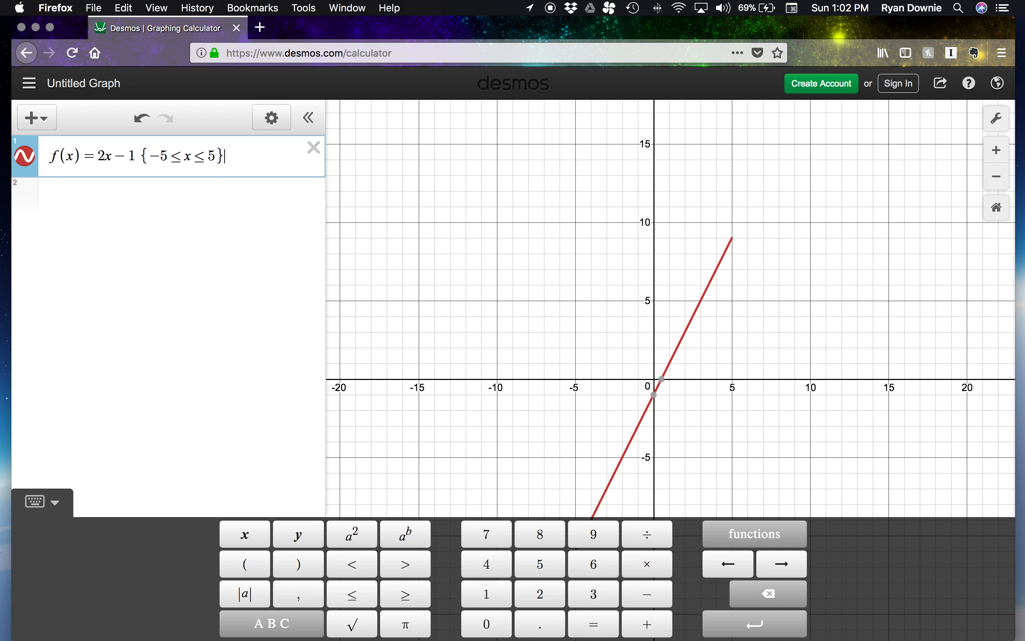
{"action": "left_click_drag", "start_coordinate": [748, 424], "coordinate": [754, 290]}
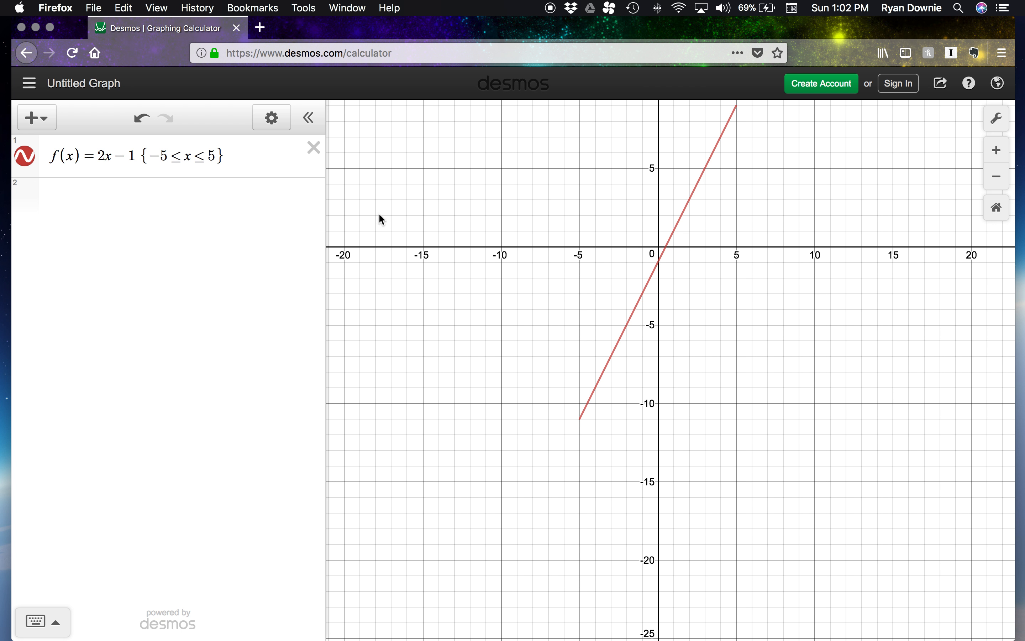
- Add a second function, g(x) = .5x + 1, below f(x)
{"action": "left_click", "coordinate": [146, 198]}
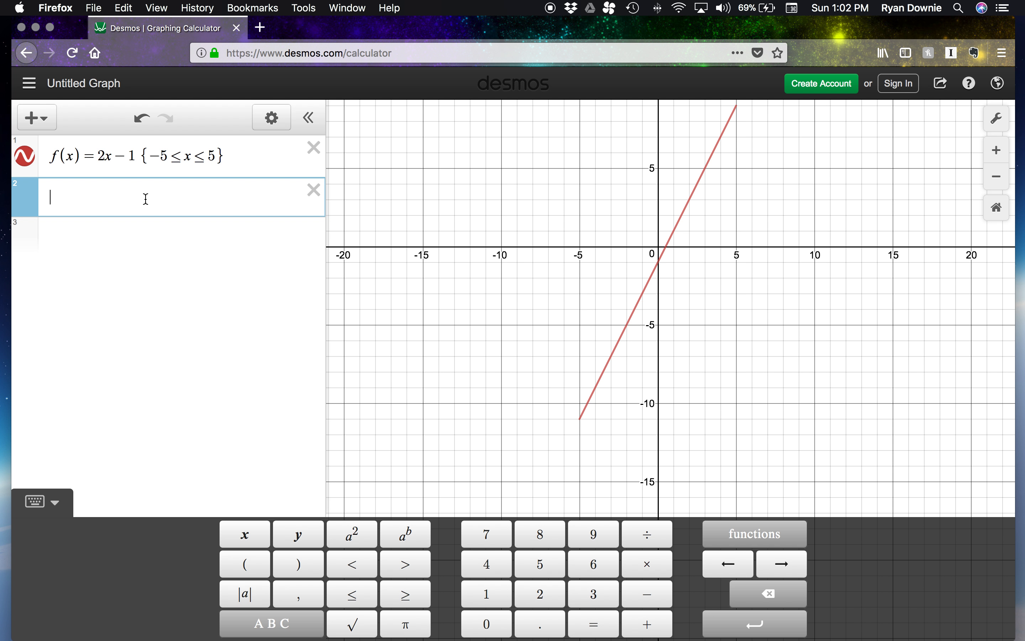
{"action": "type", "text": "g(x)"}
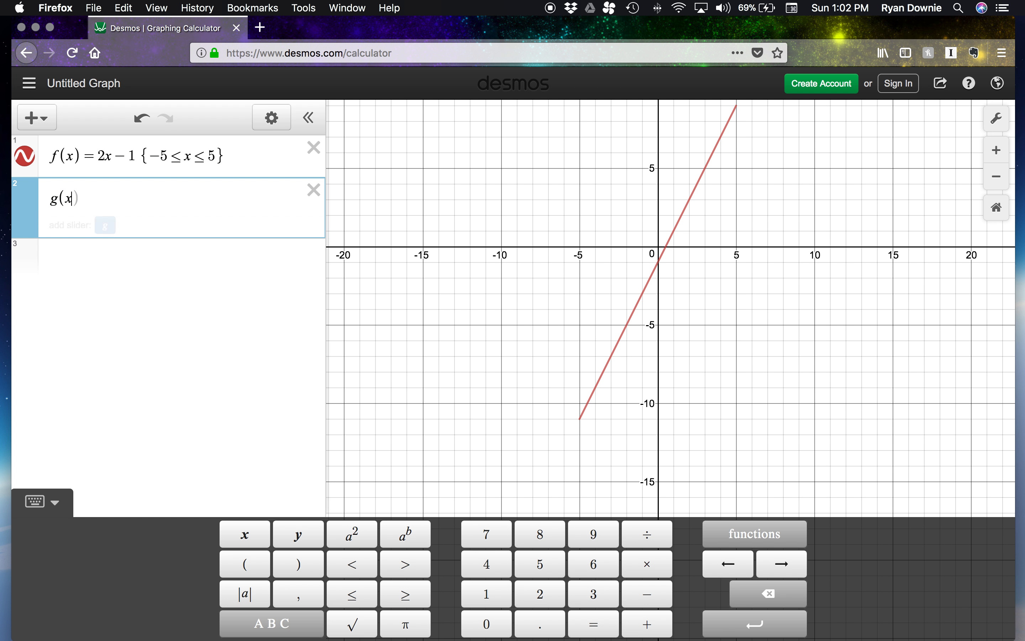
{"action": "type", "text": " = .5x "}
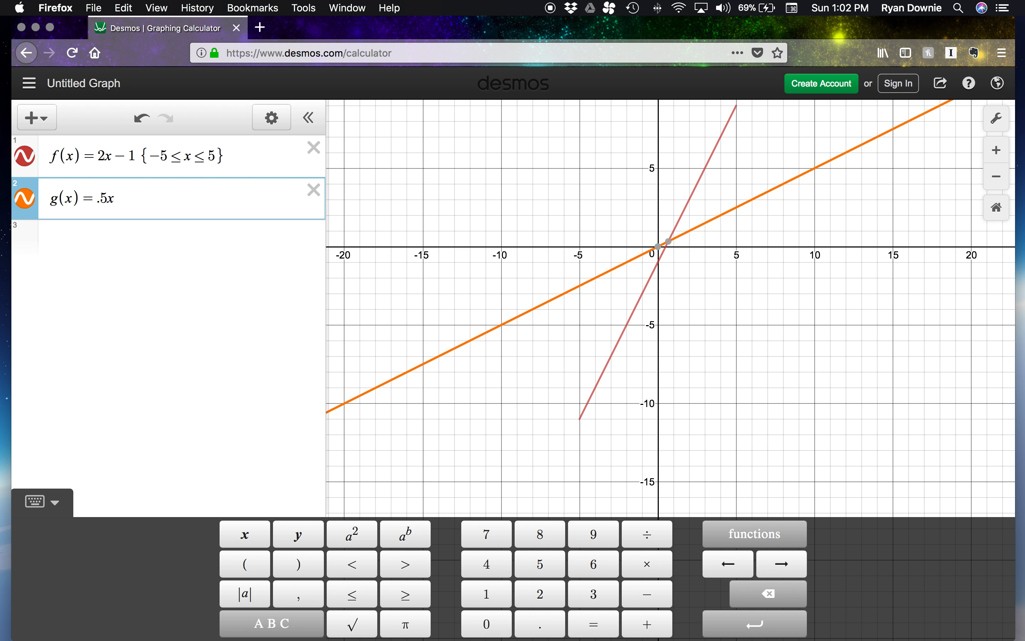
{"action": "type", "text": "+ 1"}
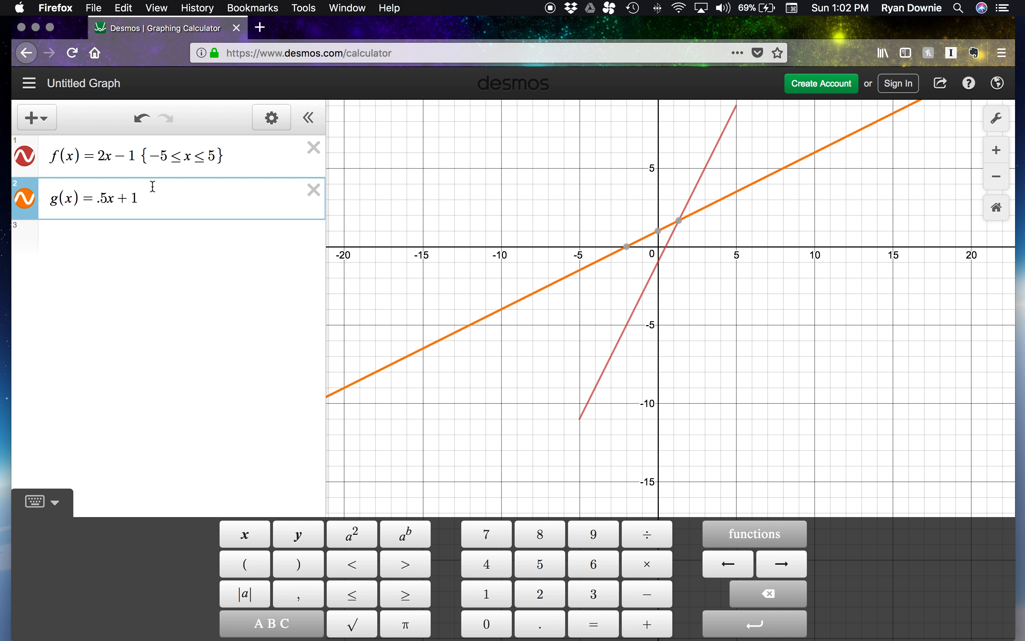
- Restrict the domain of g(x) to {-3 ≤ x ≤ 7} and show both line segments in full
{"action": "type", "text": "{3"}
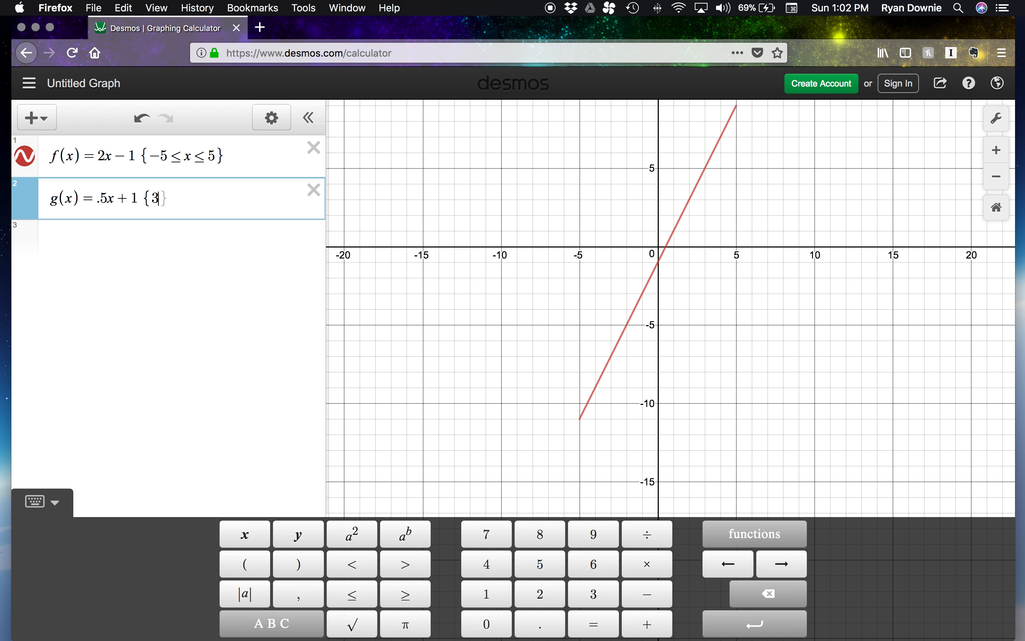
{"action": "left_click", "coordinate": [352, 594]}
{"action": "left_click", "coordinate": [153, 198]}
{"action": "type", "text": "-3 ≤"}
{"action": "left_click", "coordinate": [189, 200]}
{"action": "type", "text": "x"}
{"action": "left_click", "coordinate": [367, 596]}
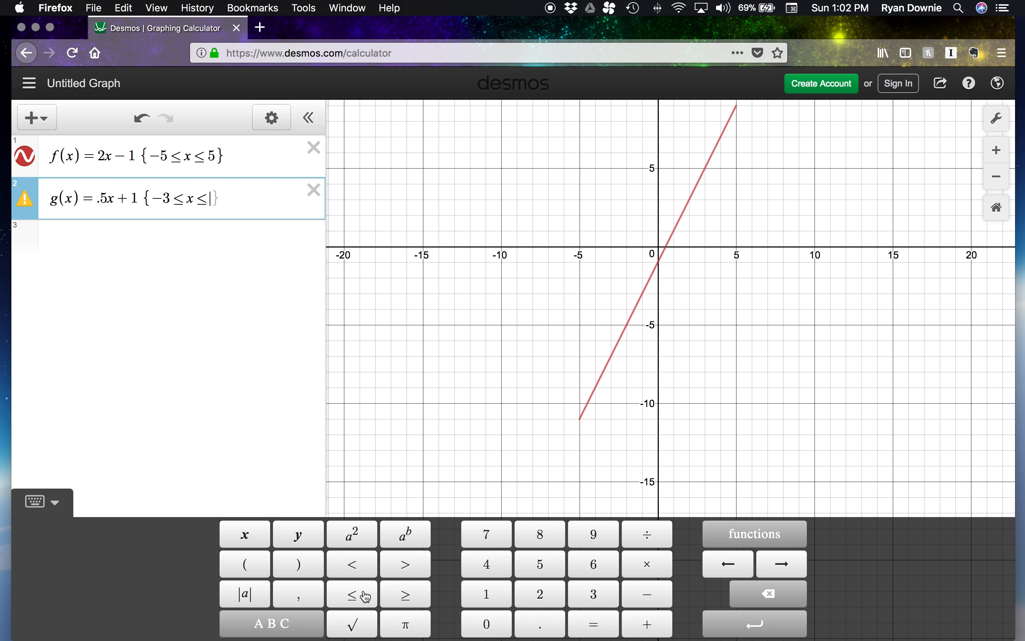
{"action": "type", "text": "7}"}
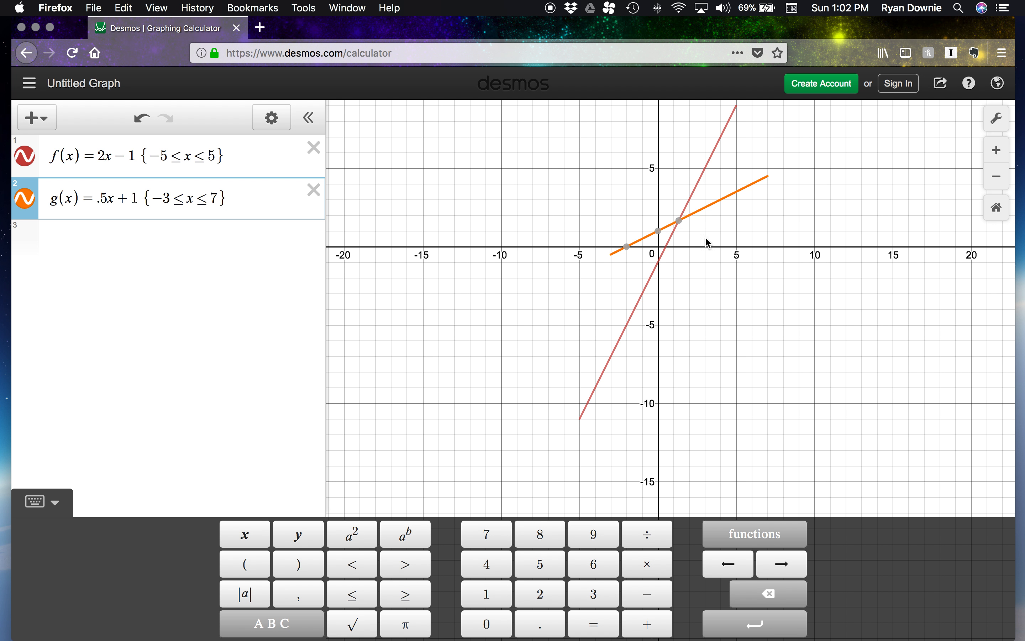
{"action": "left_click_drag", "start_coordinate": [791, 205], "coordinate": [757, 312]}
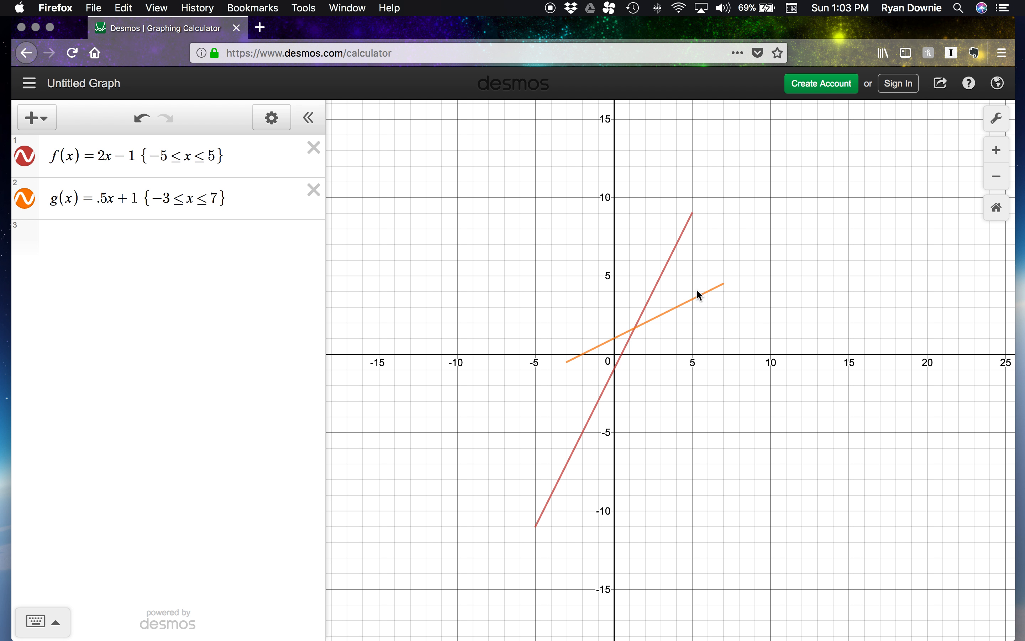
- Add the product h(x) = f(x)g(x) as a third expression and examine its curve against the two restricted segments
{"action": "left_click", "coordinate": [80, 229]}
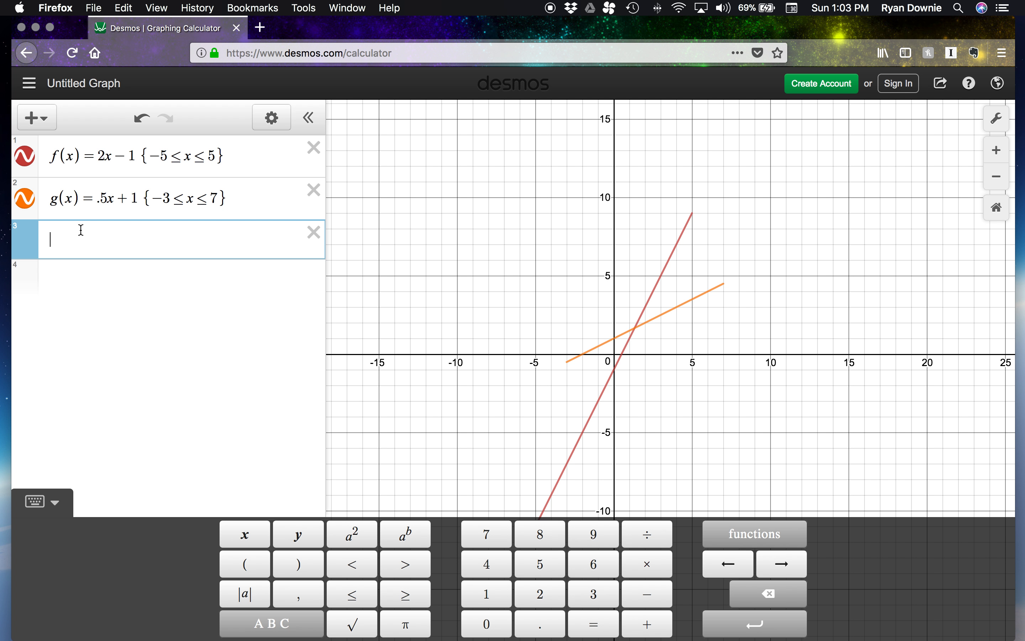
{"action": "type", "text": "h(x)=f(x)g(x)"}
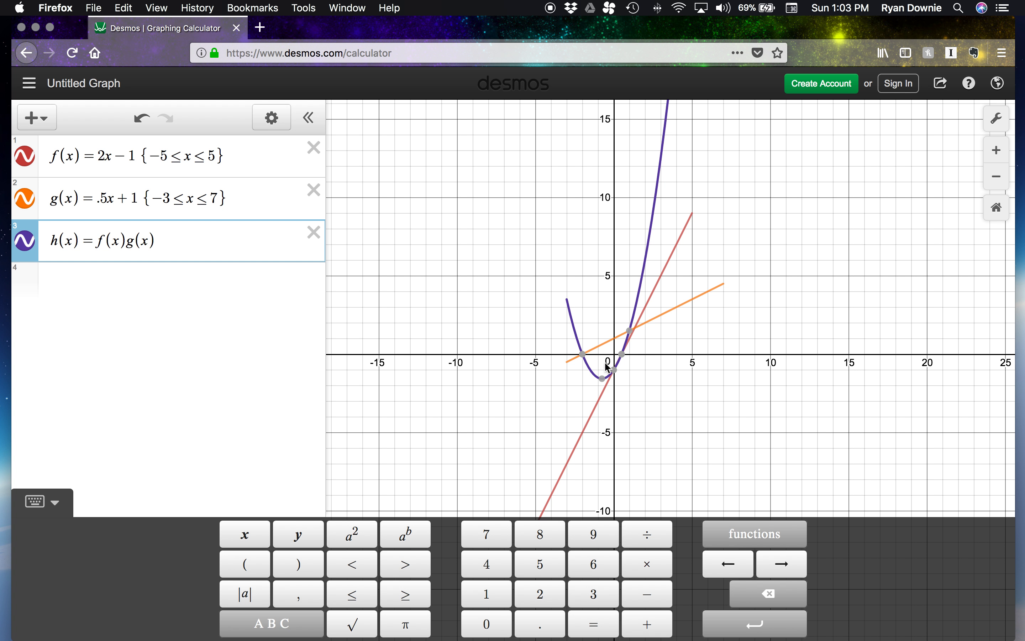
{"action": "left_click", "coordinate": [782, 245]}
{"action": "left_click_drag", "start_coordinate": [780, 240], "coordinate": [757, 465]}
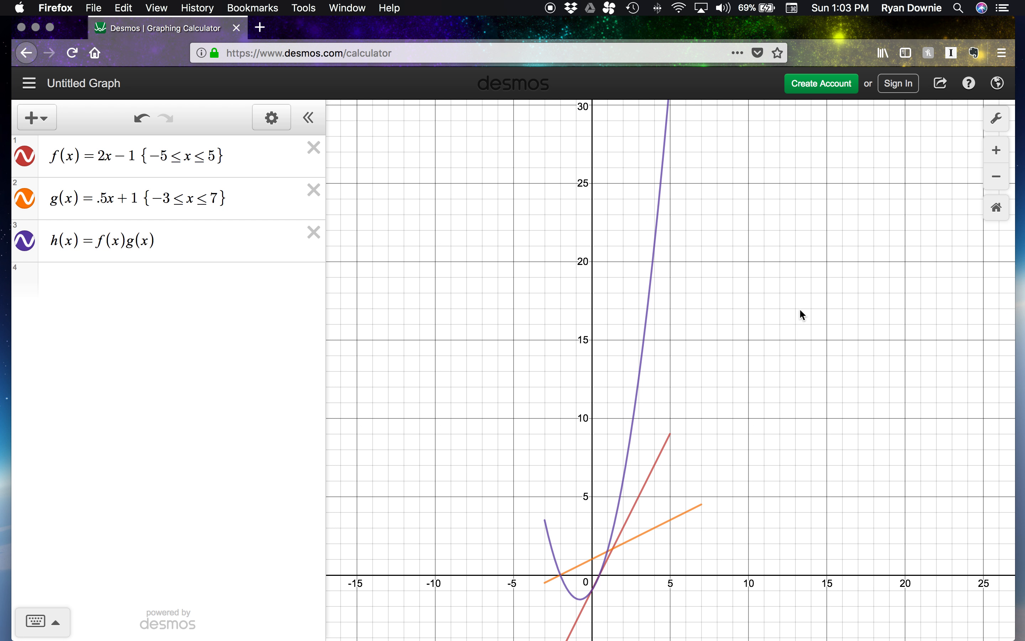
{"action": "left_click_drag", "start_coordinate": [800, 311], "coordinate": [772, 235]}
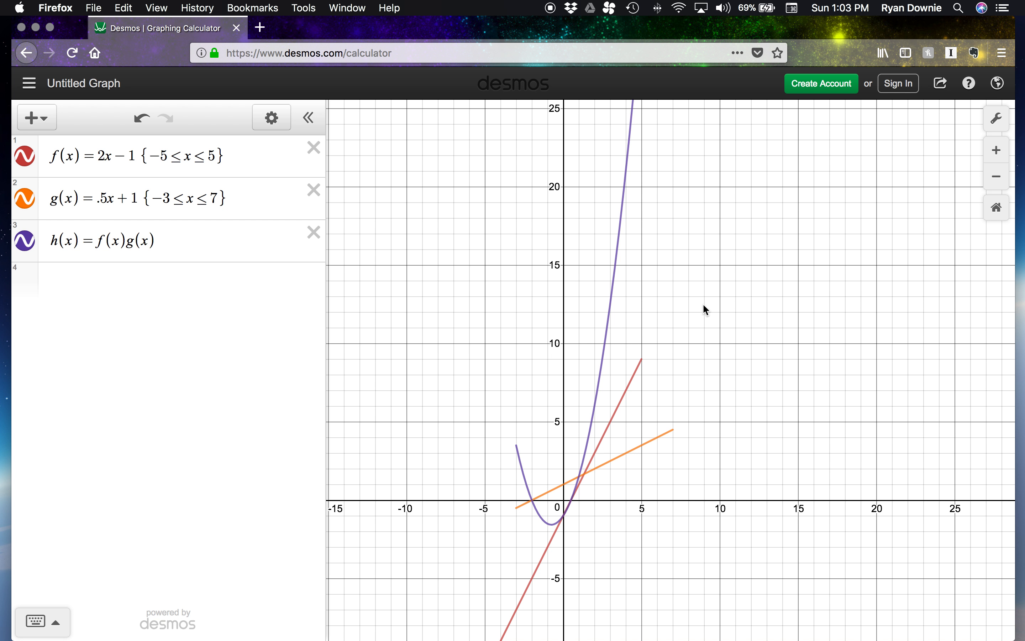
{"action": "left_click_drag", "start_coordinate": [751, 385], "coordinate": [755, 347]}
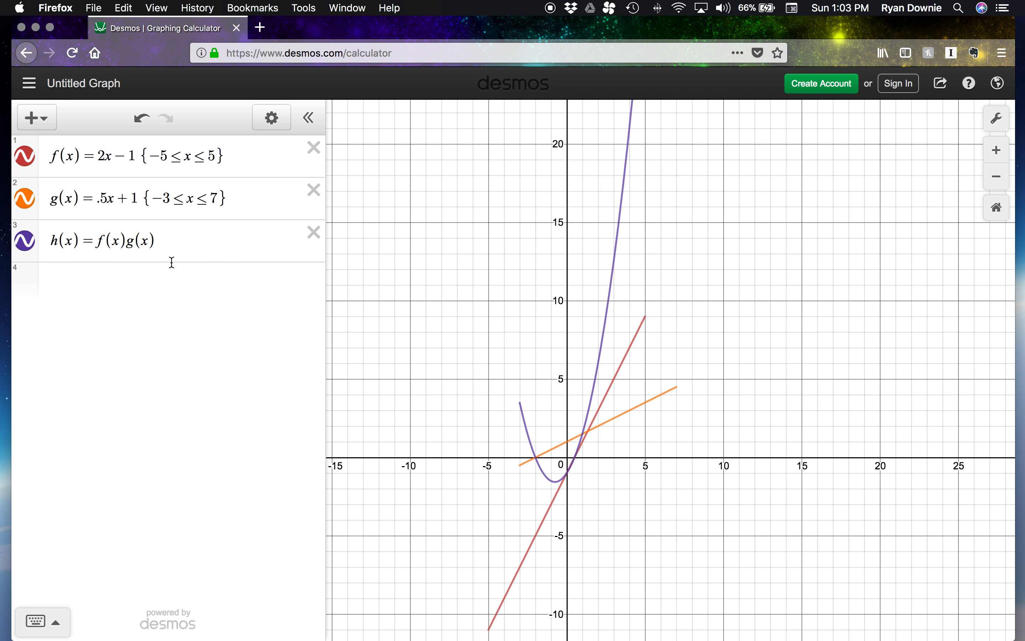
- Replace the product in h(x) with the quotient f(x)/g(x) and inspect the upper and lower parts of its graph
{"action": "left_click", "coordinate": [147, 241]}
{"action": "key", "text": "BackSpace"}
{"action": "key", "text": "BackSpace"}
{"action": "key", "text": "BackSpace"}
{"action": "type", "text": "/"}
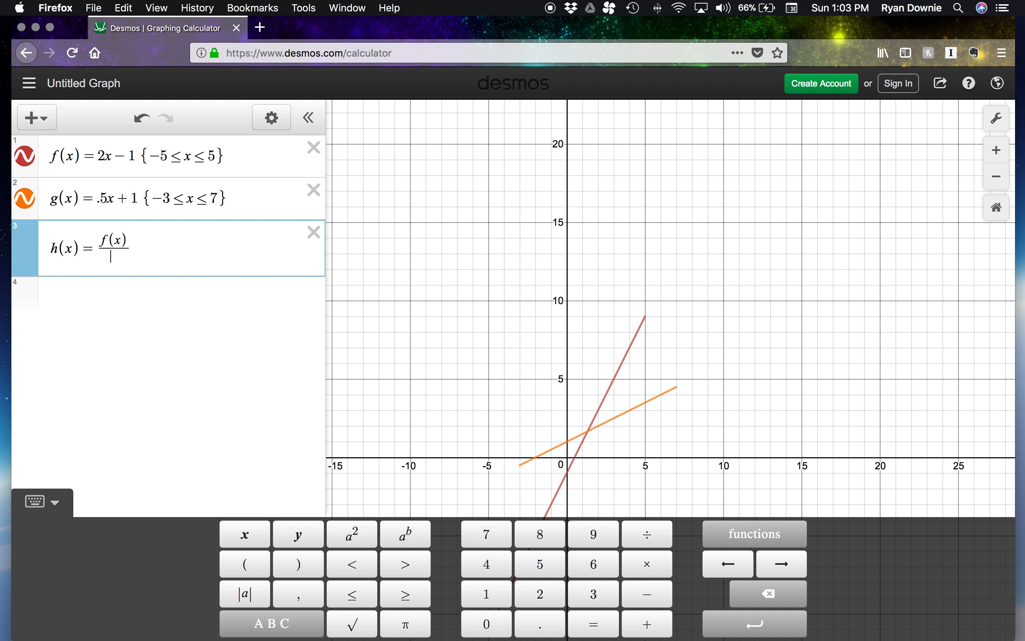
{"action": "type", "text": "g(x)"}
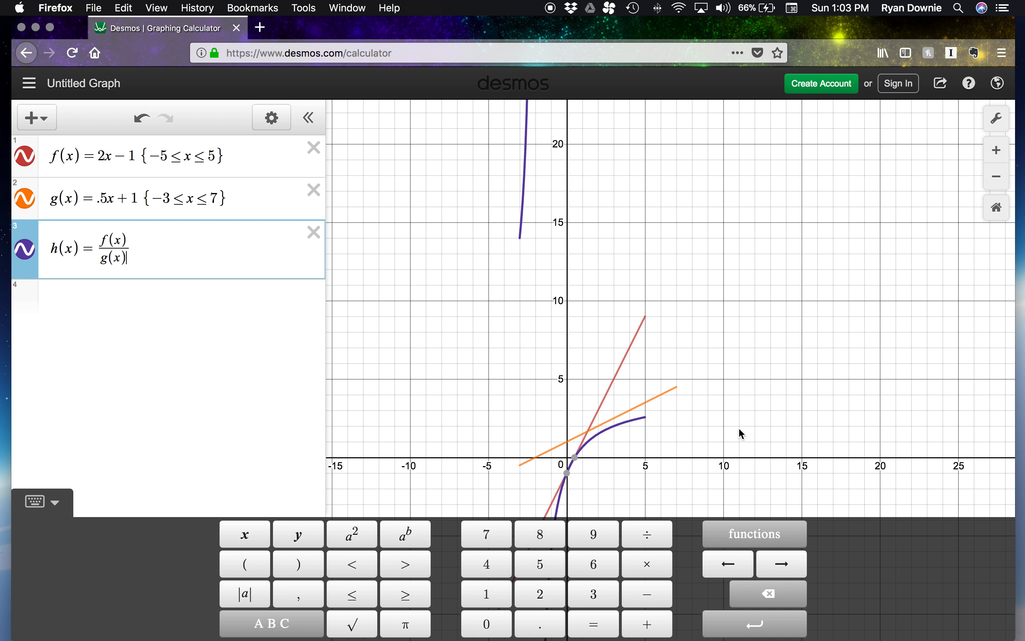
{"action": "left_click", "coordinate": [711, 412]}
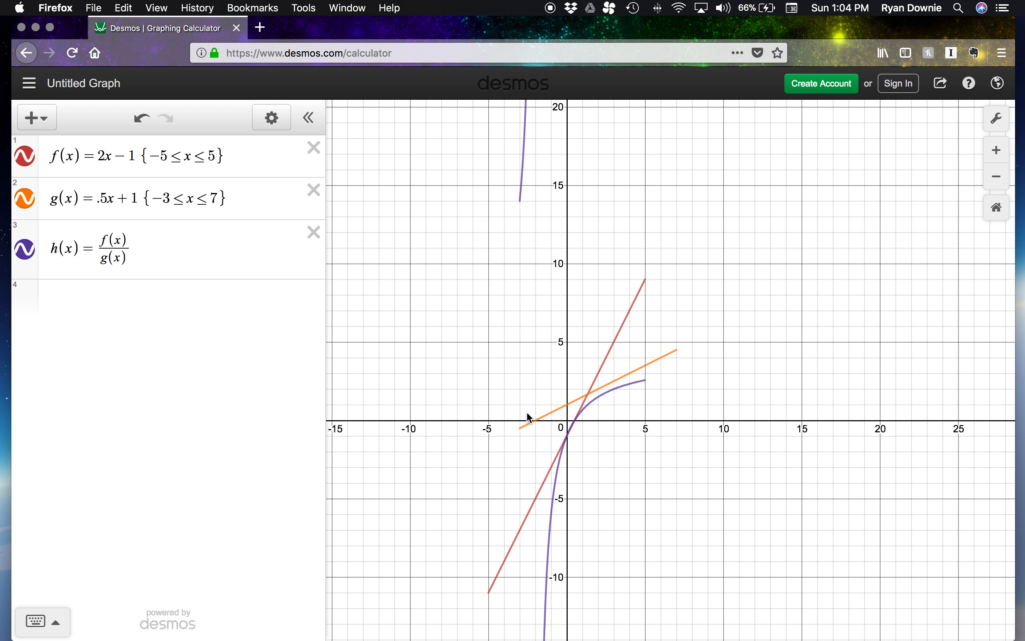
{"action": "left_click_drag", "start_coordinate": [536, 282], "coordinate": [532, 430]}
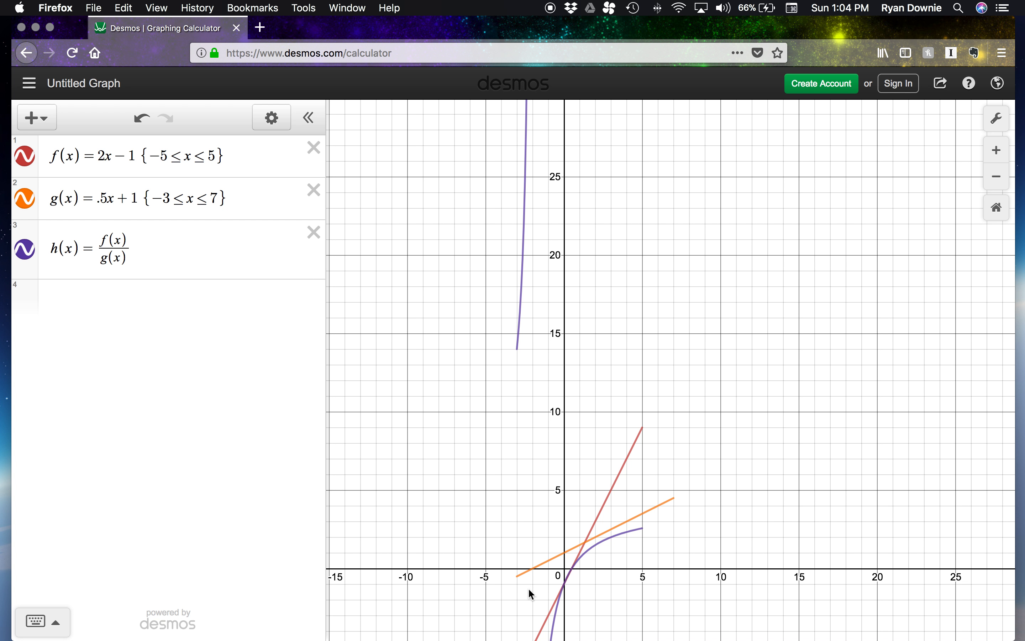
{"action": "left_click_drag", "start_coordinate": [593, 576], "coordinate": [594, 395]}
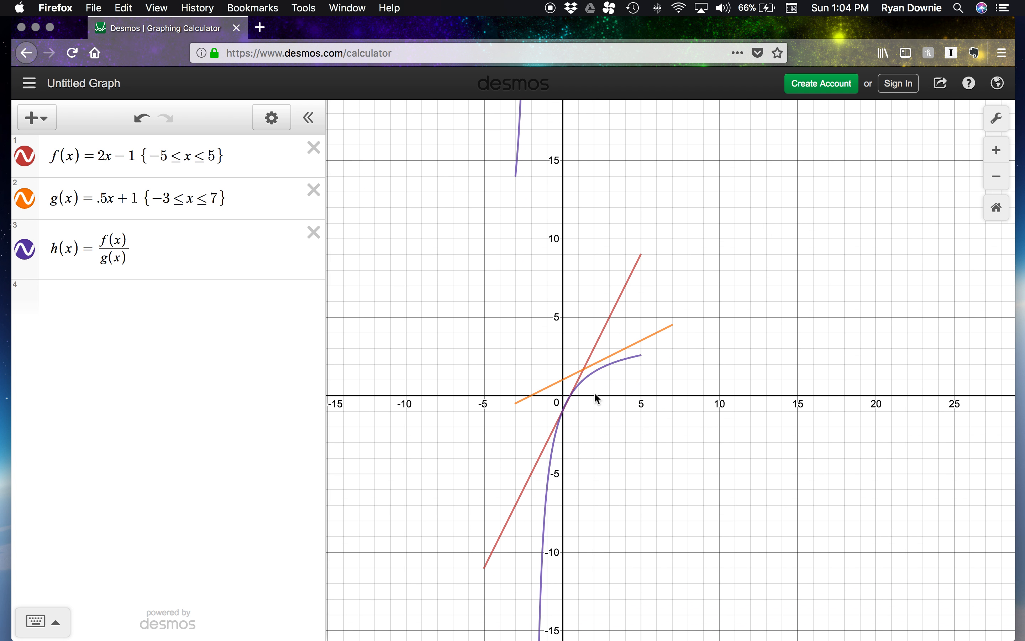